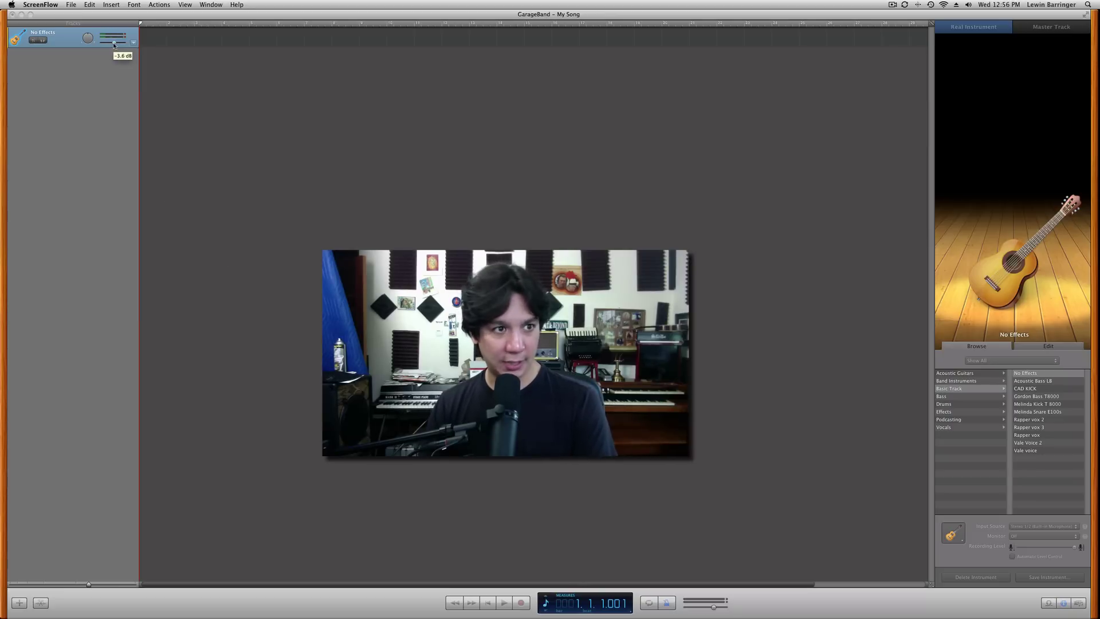
- Bring GarageBand forward, play the song briefly, stop, and return the playhead to the start
left_click(734, 529)
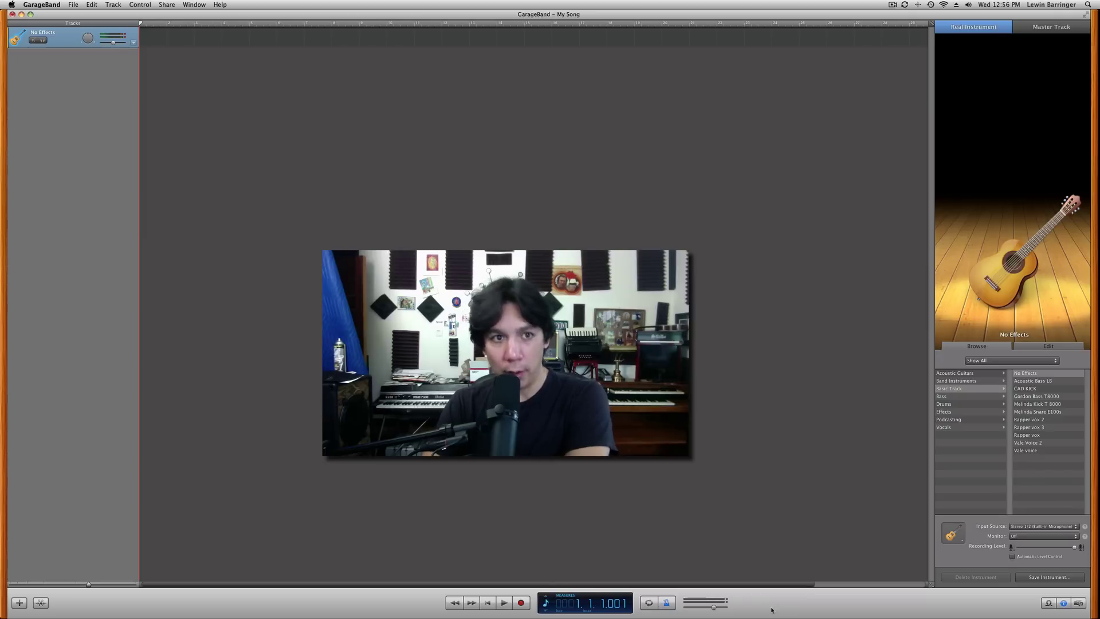
key("space")
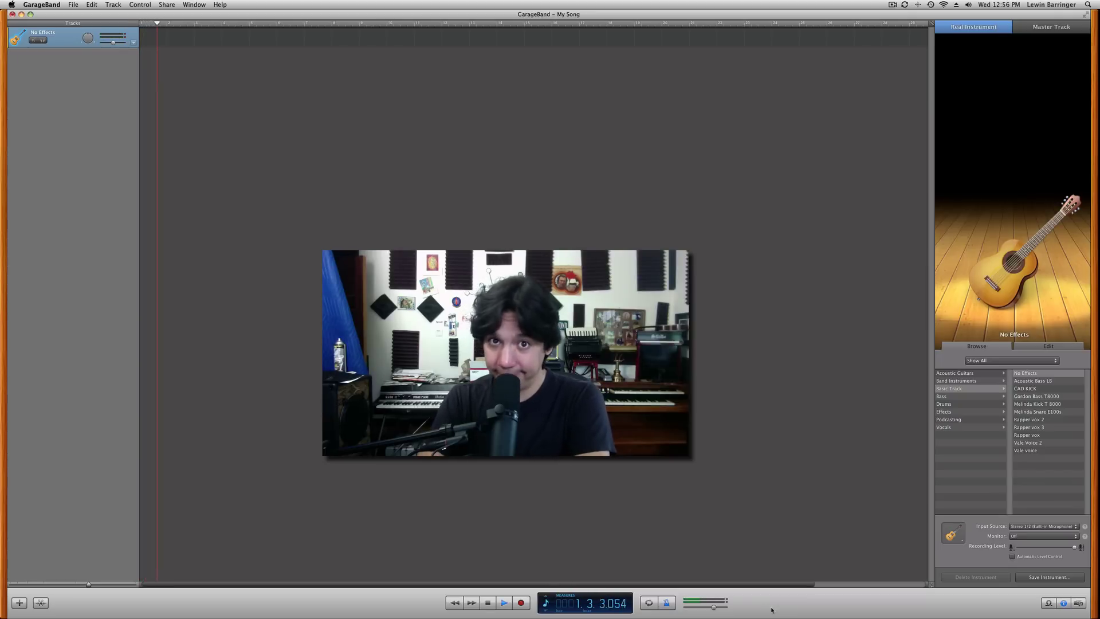
key("space")
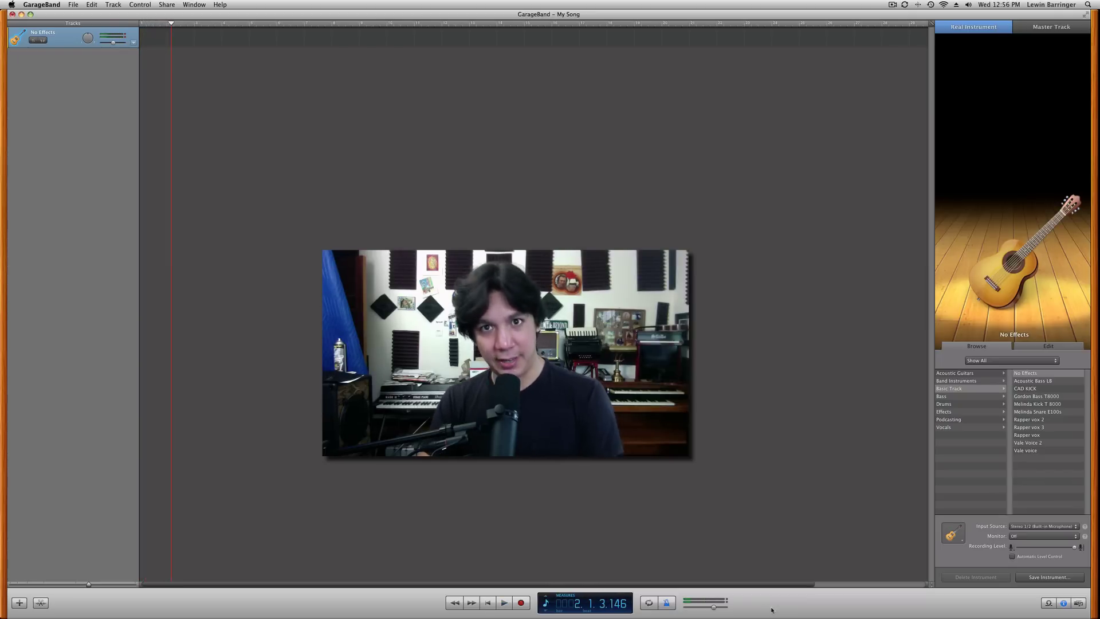
key("Return")
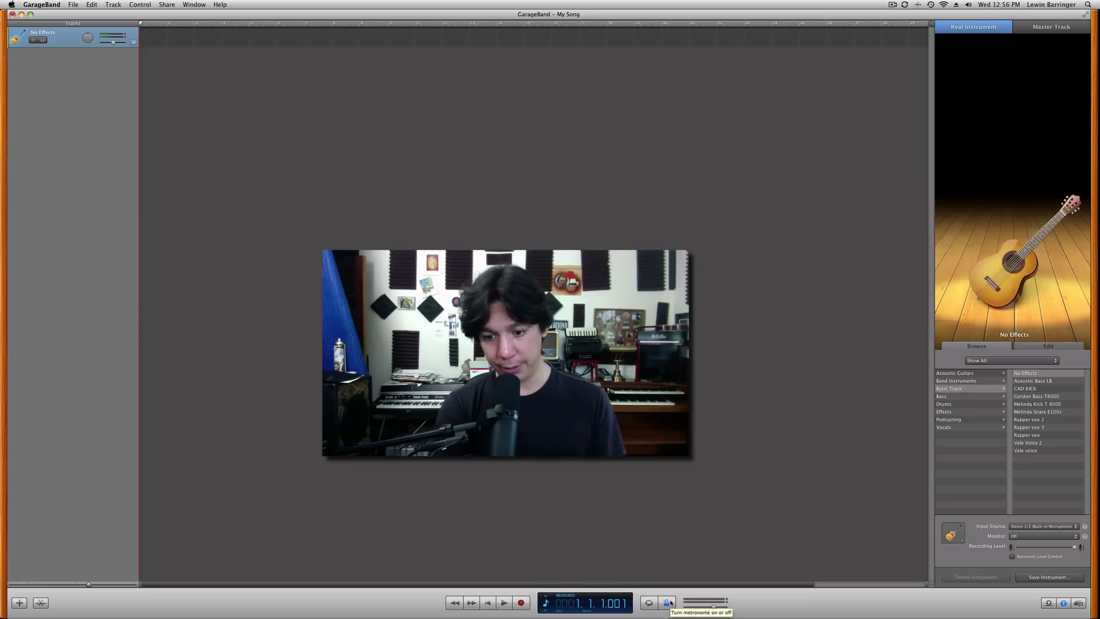
- Try the master volume at about 5.6 dB, 0.0 dB and maximum, and set the track to -18.0 dB
key("XF86AudioRaiseVolume")
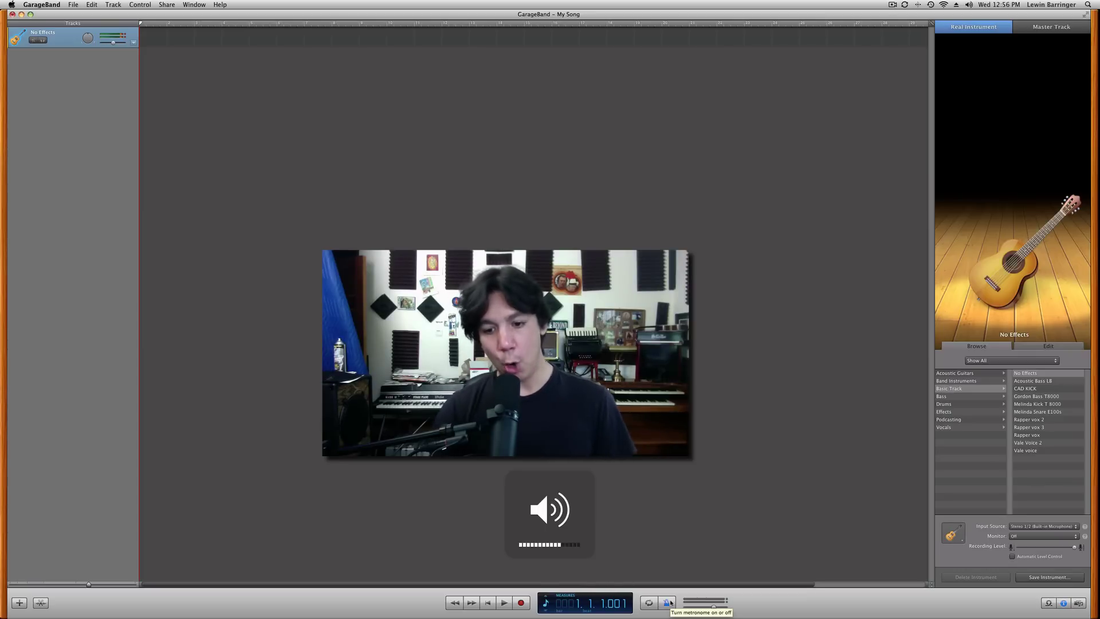
left_click_drag(715, 607, 717, 606)
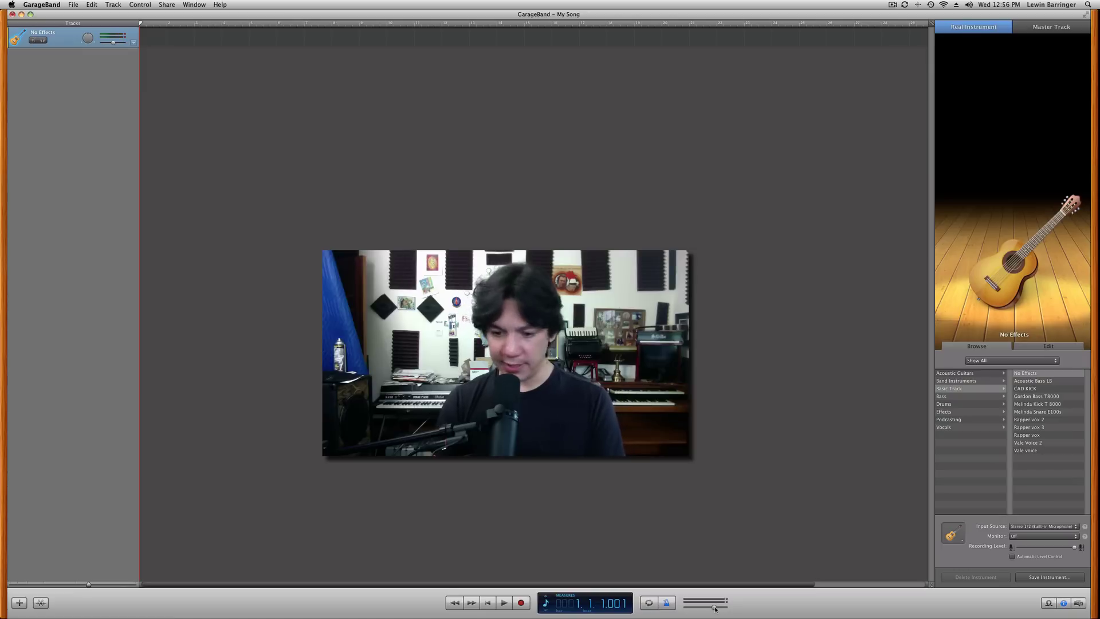
left_click(715, 608)
left_click_drag(715, 608, 729, 610)
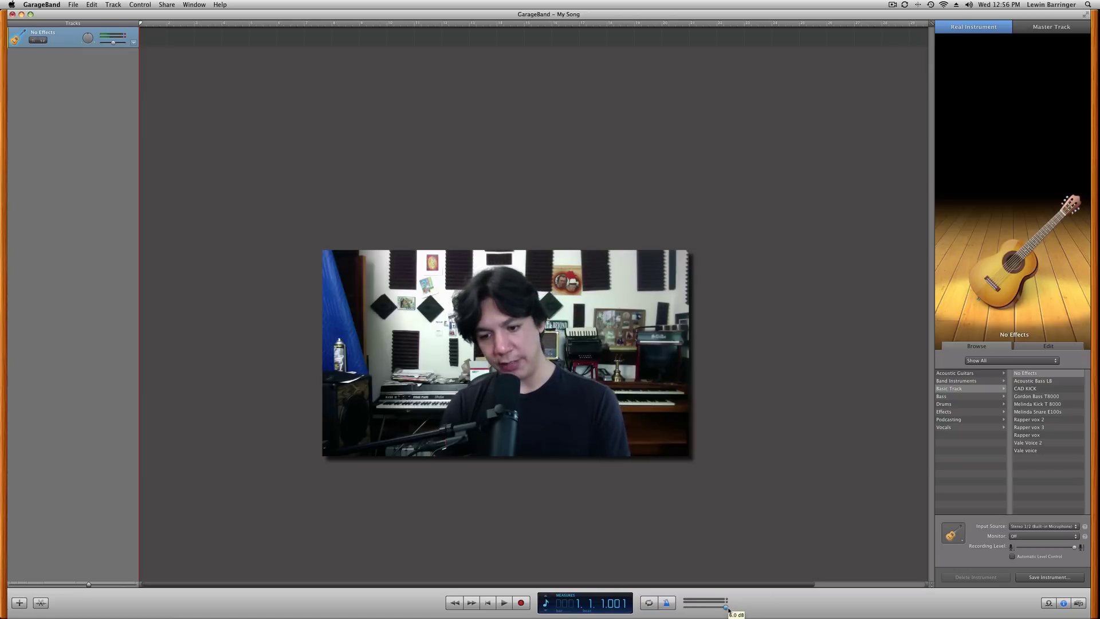
key("XF86AudioRaiseVolume")
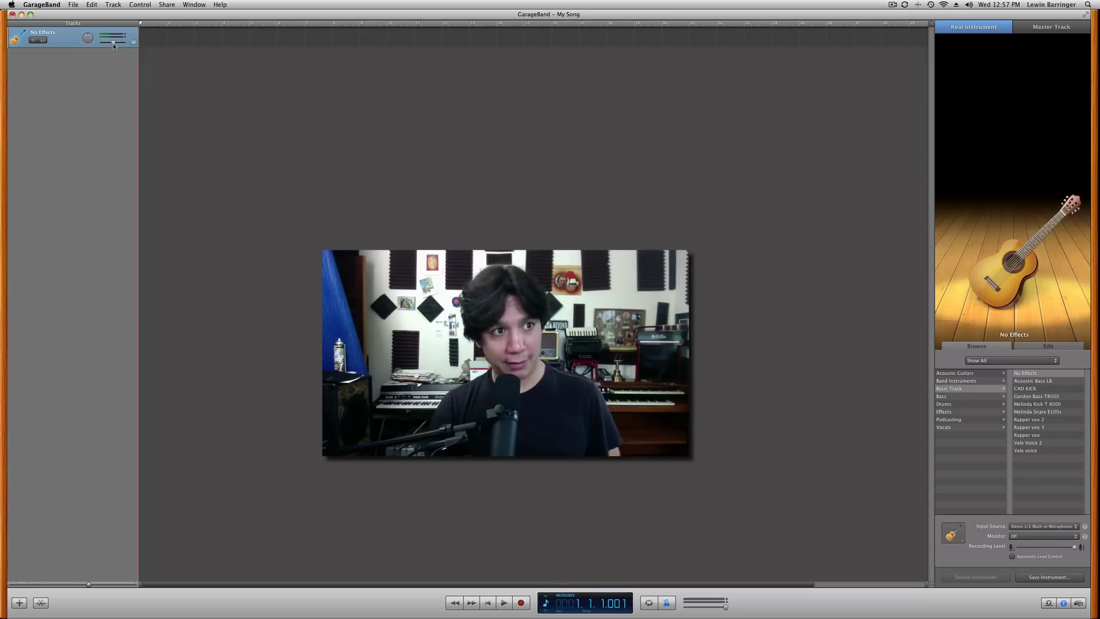
left_click_drag(114, 46, 114, 44)
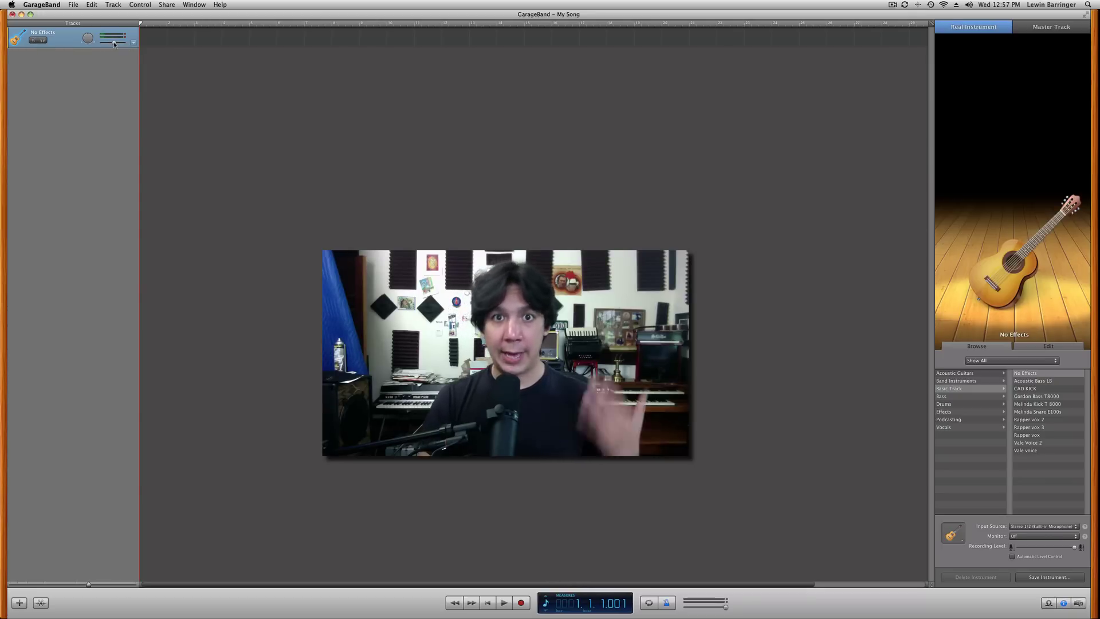
left_click(712, 607)
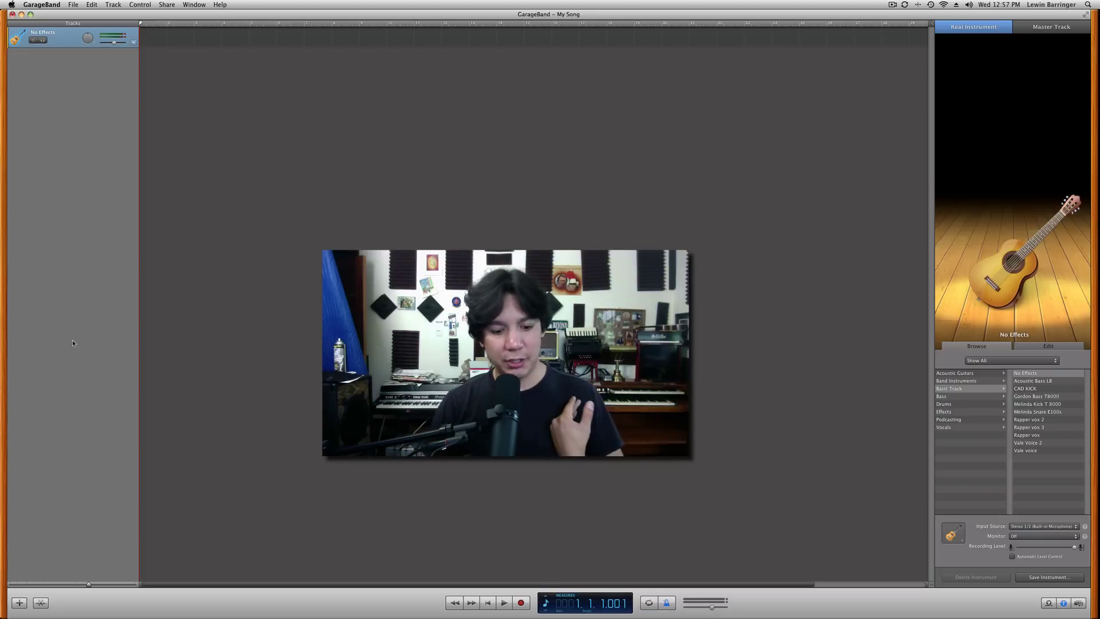
- Create a Software Instrument track, which appears as Grand Piano below the No Effects track
left_click(75, 5)
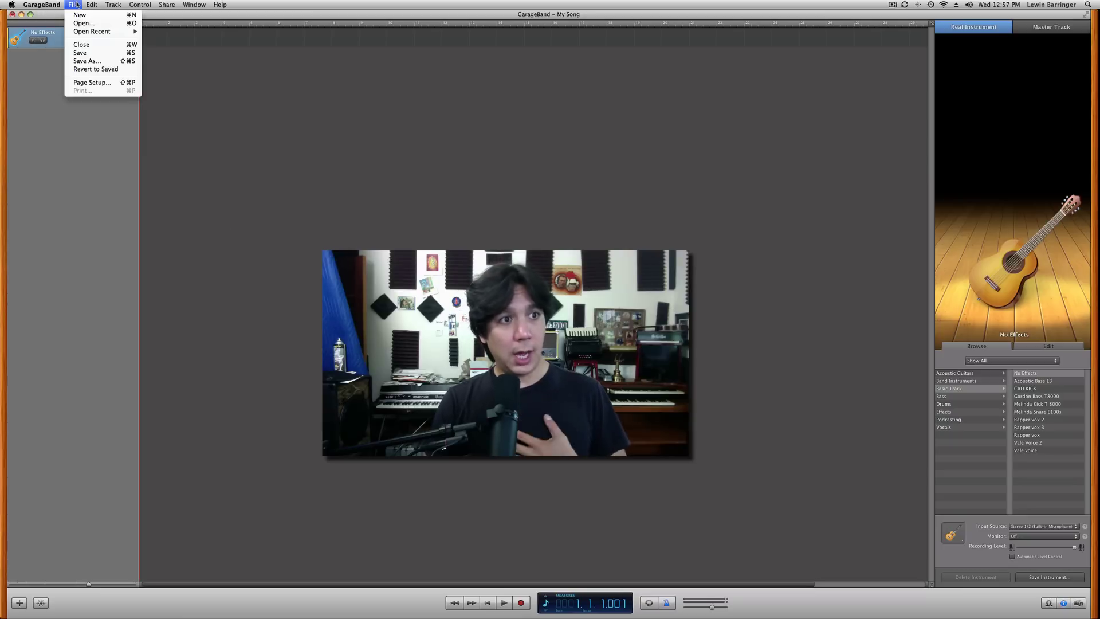
mouse_move(114, 4)
left_click(105, 612)
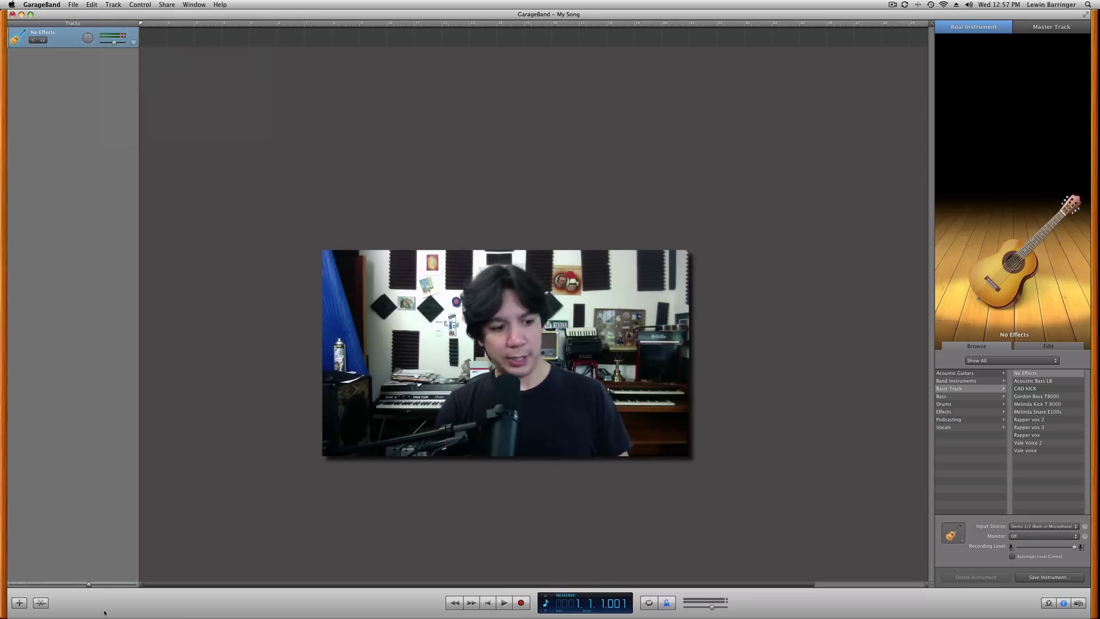
left_click(19, 603)
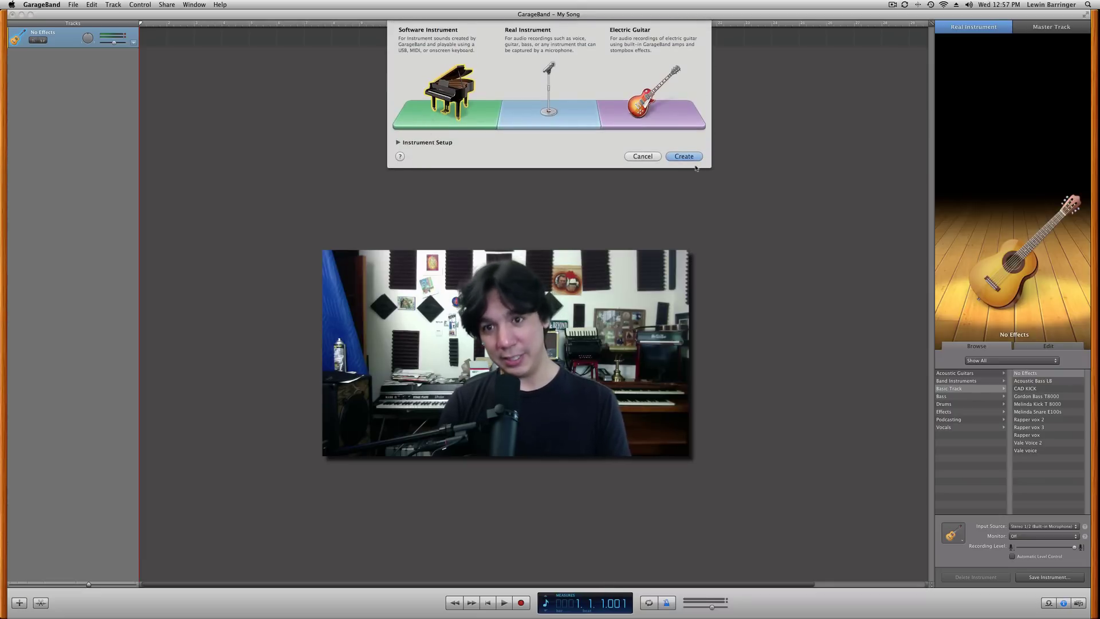
left_click(692, 156)
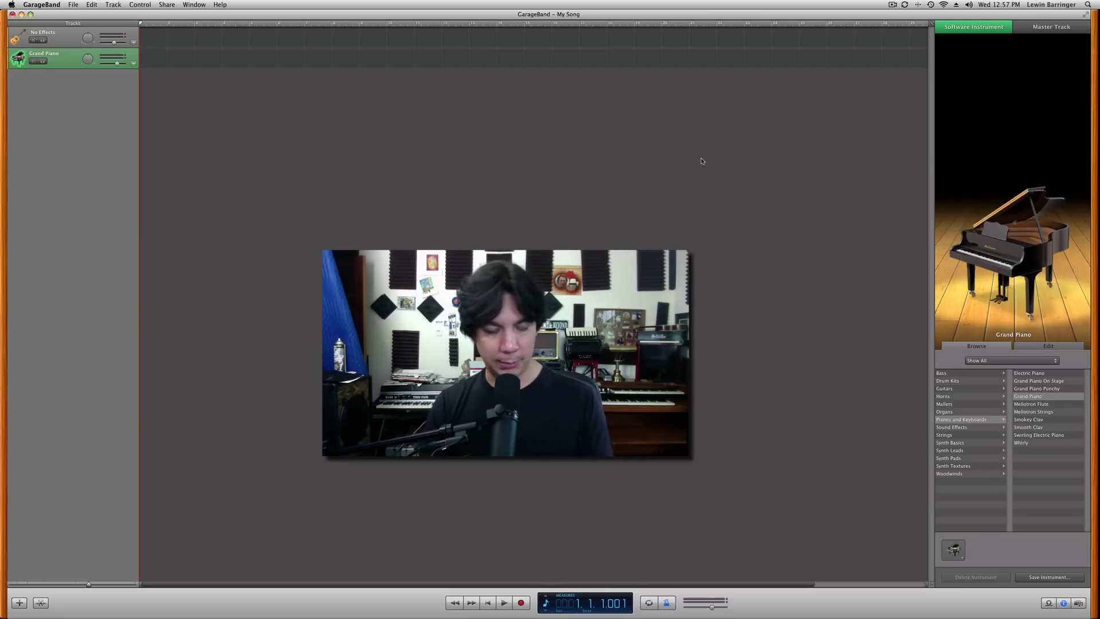
- Show the Musical Typing window at top centre and switch the new track to Drum Kits > Rock Kit
left_click(192, 4)
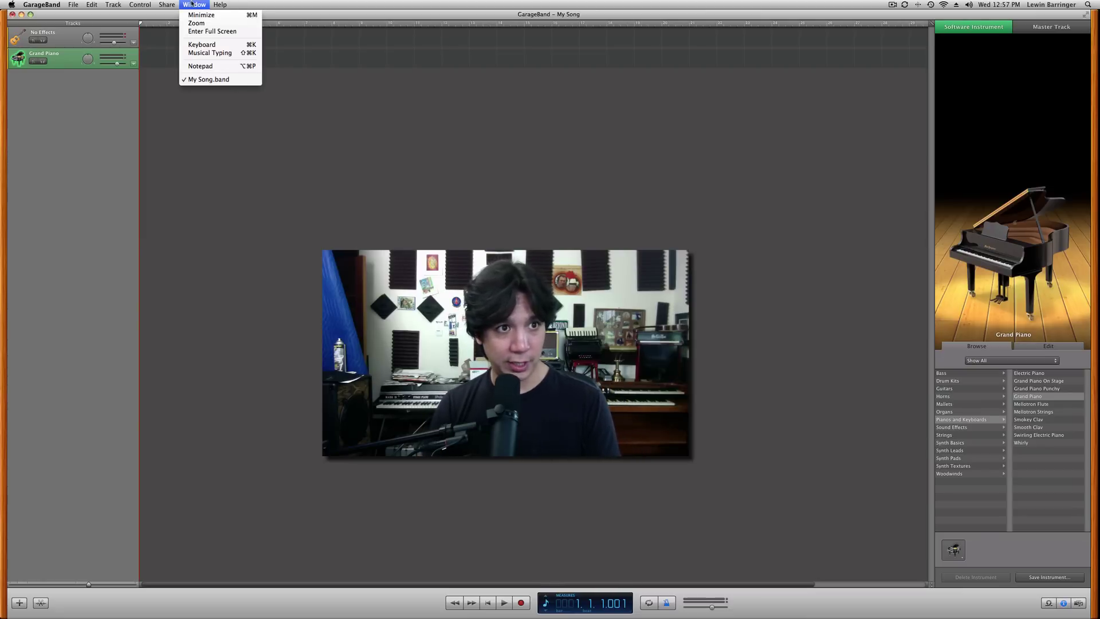
left_click(208, 54)
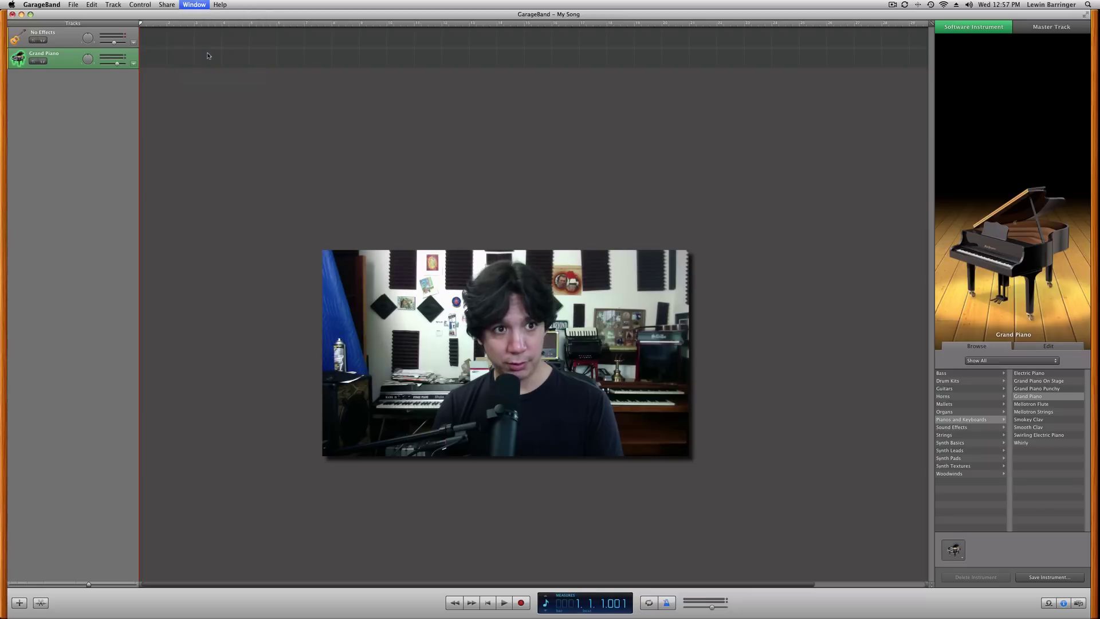
left_click_drag(437, 438, 575, 128)
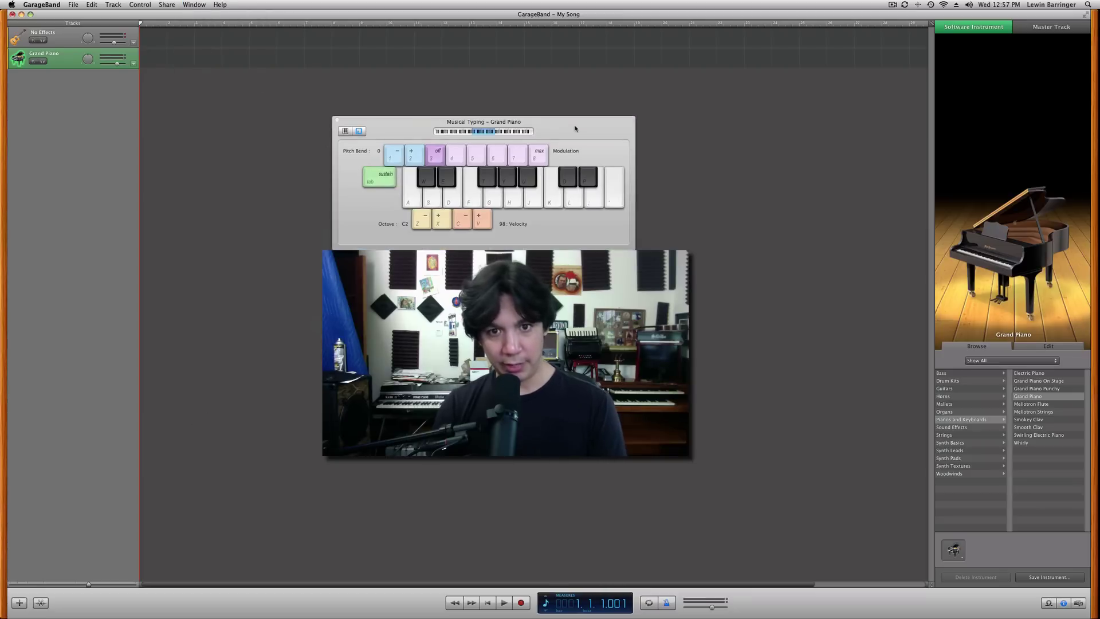
left_click(970, 382)
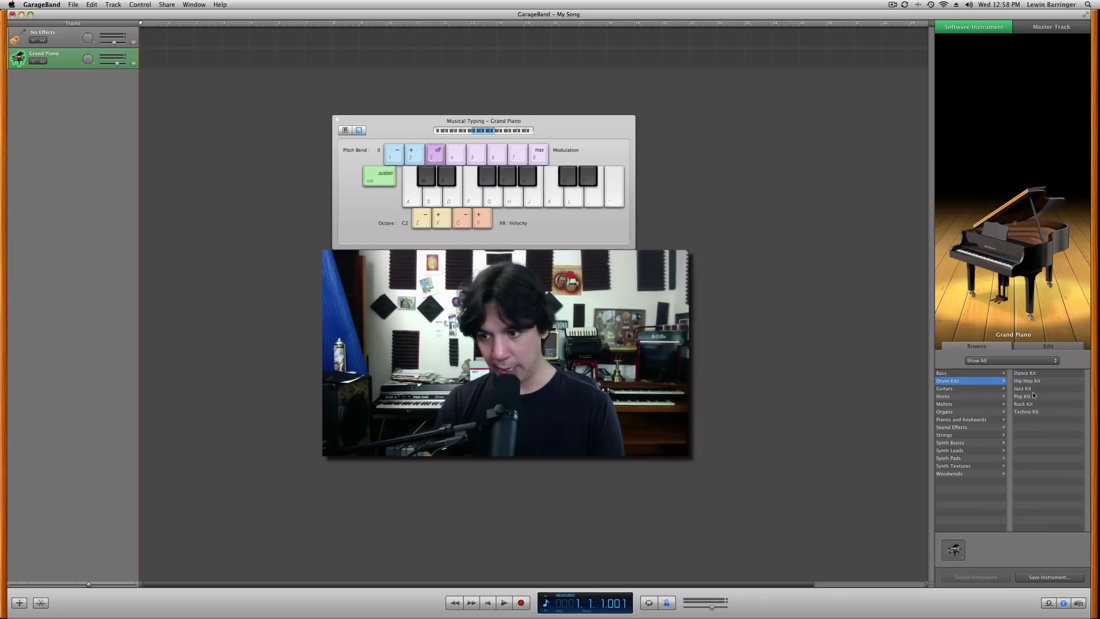
left_click(1031, 404)
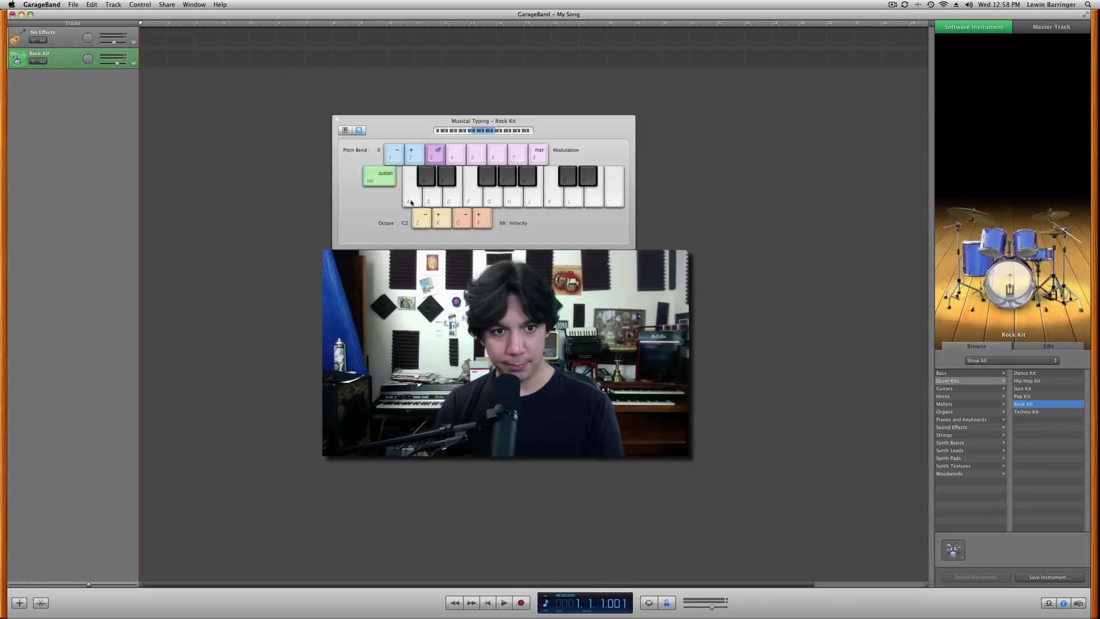
- Audition Rock Kit sounds with the G, L, A and S keys, dropping the octave from C2 to C1
key("XF86AudioRaiseVolume")
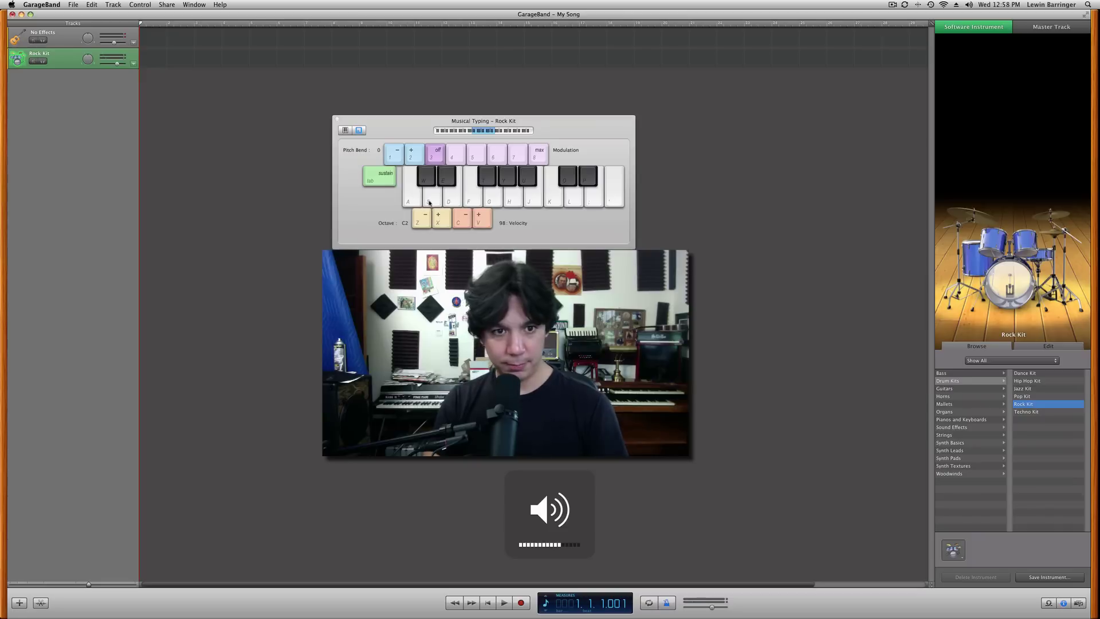
key("g")
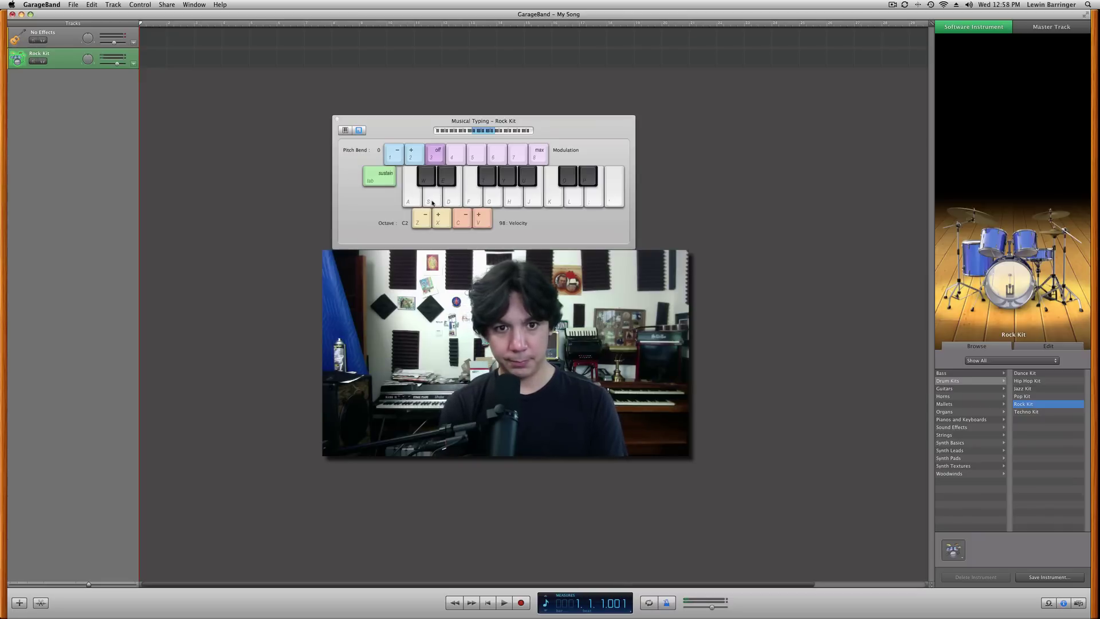
key("l")
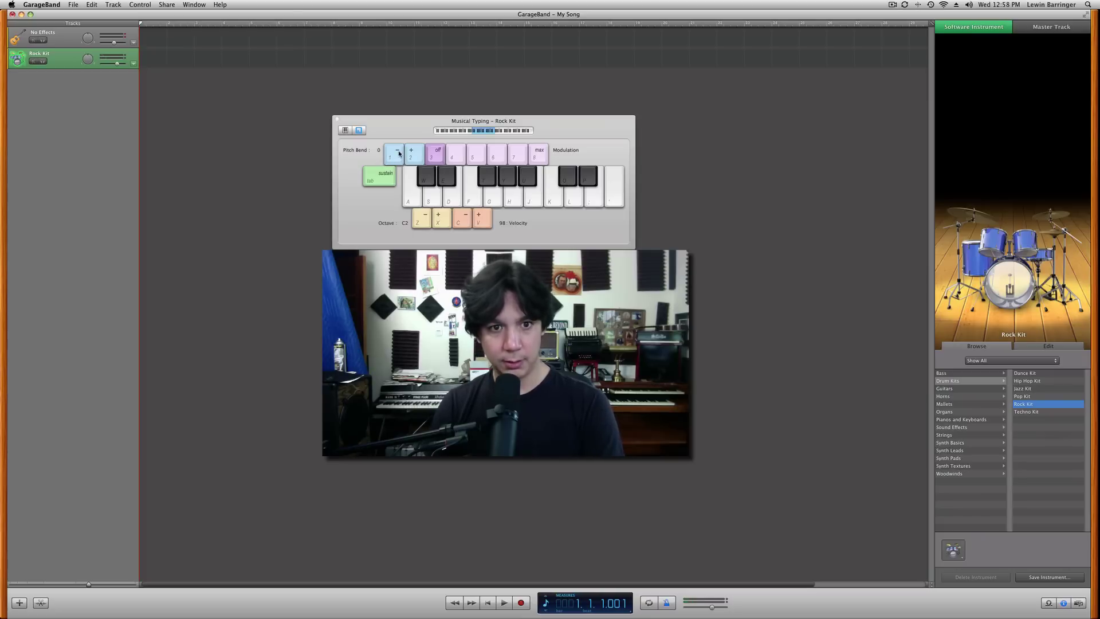
key("a")
key("s")
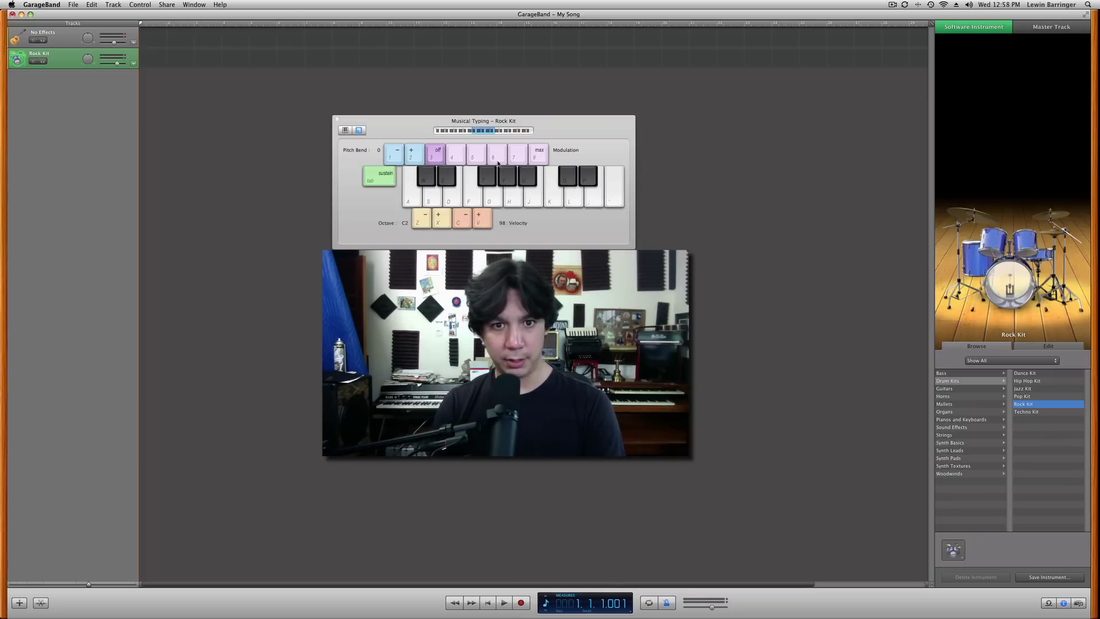
left_click(420, 223)
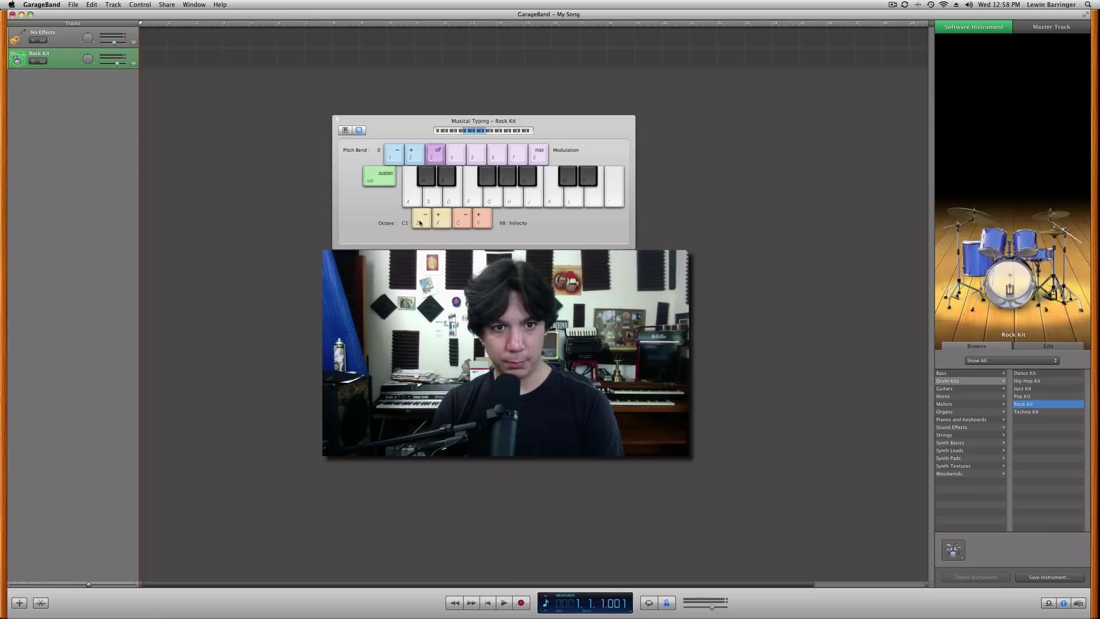
key("a")
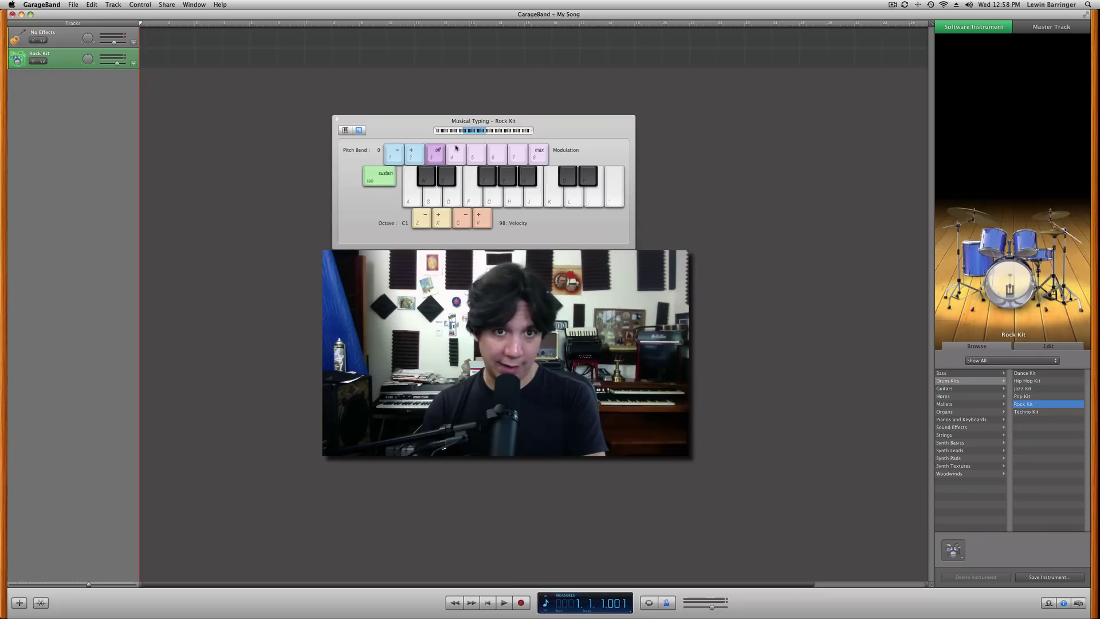
key("a")
key("a")
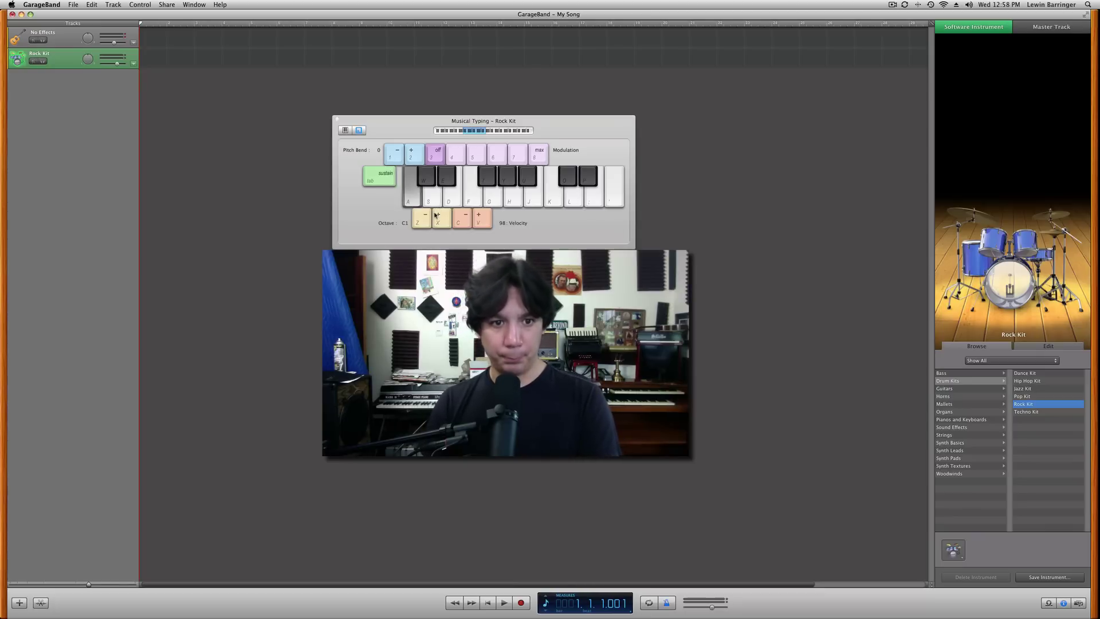
key("s")
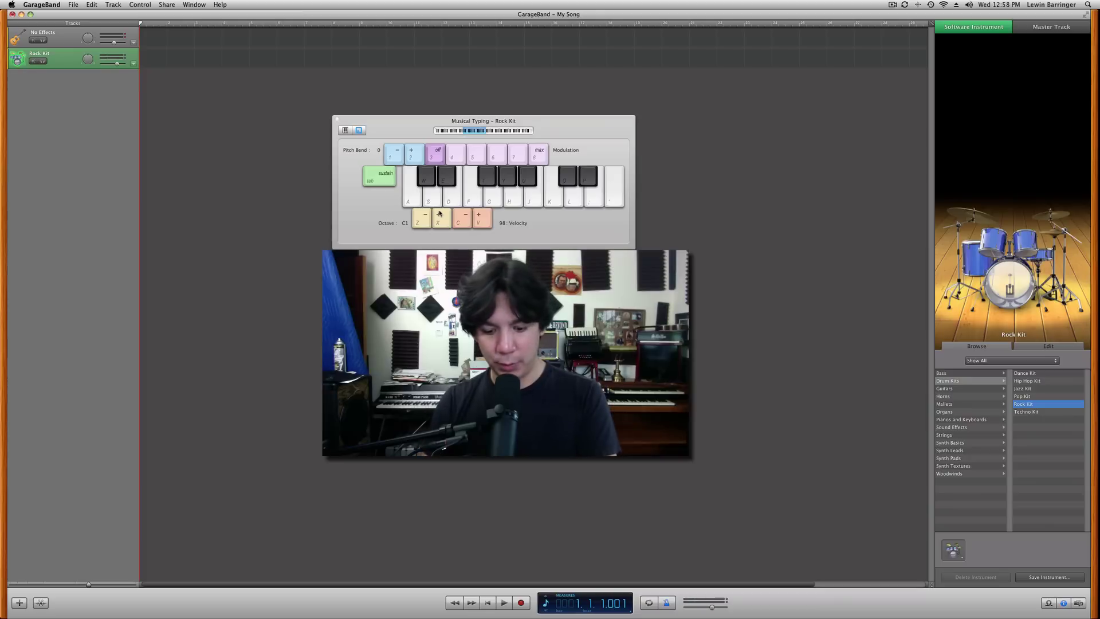
- Record a short kick-and-snare part using the A and S keys, then move the playhead to bar 2
left_click(521, 603)
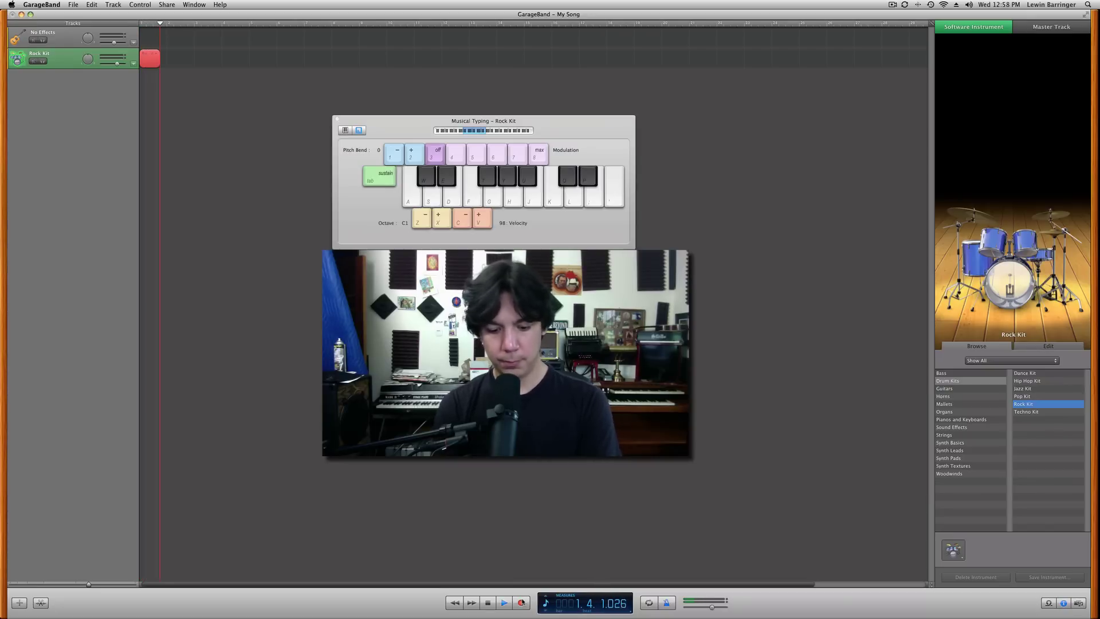
key("a")
key("s")
key("a")
key("s")
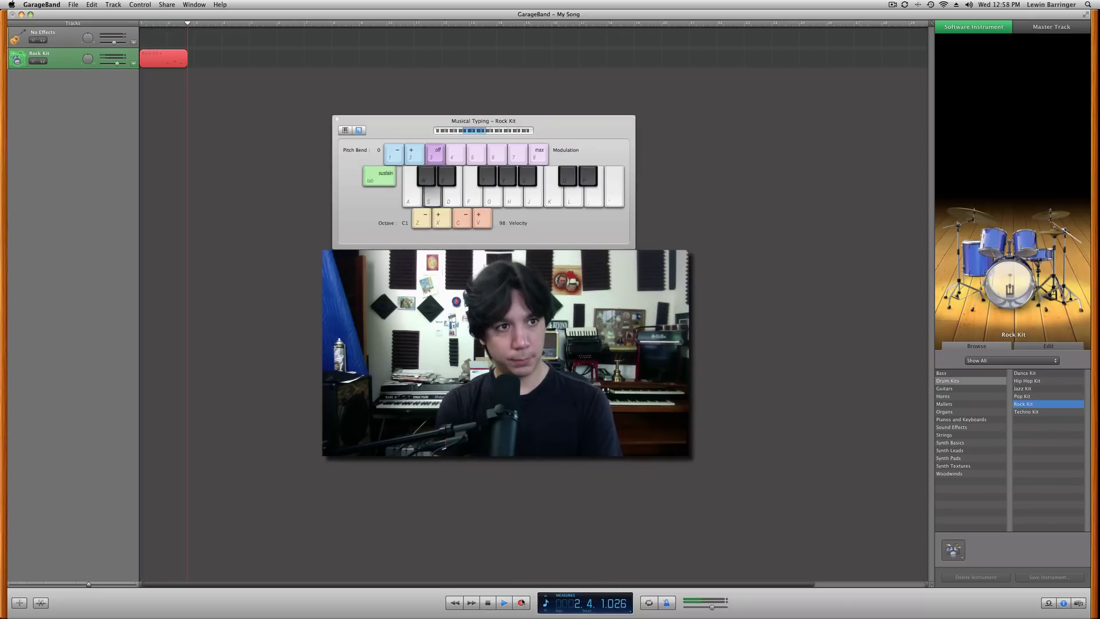
left_click(522, 603)
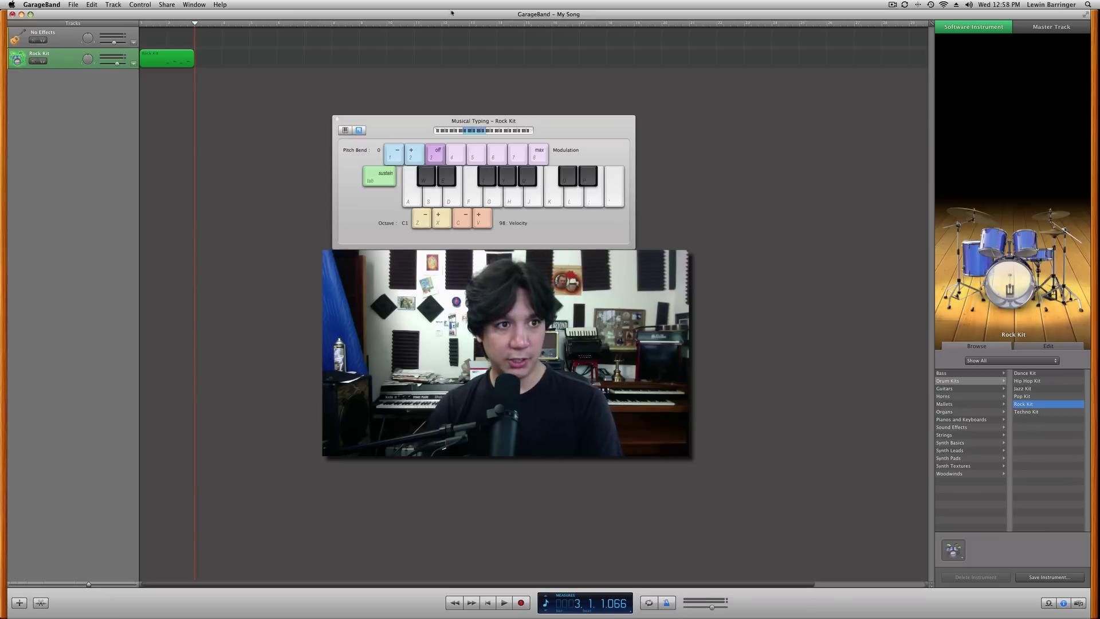
left_click(167, 25)
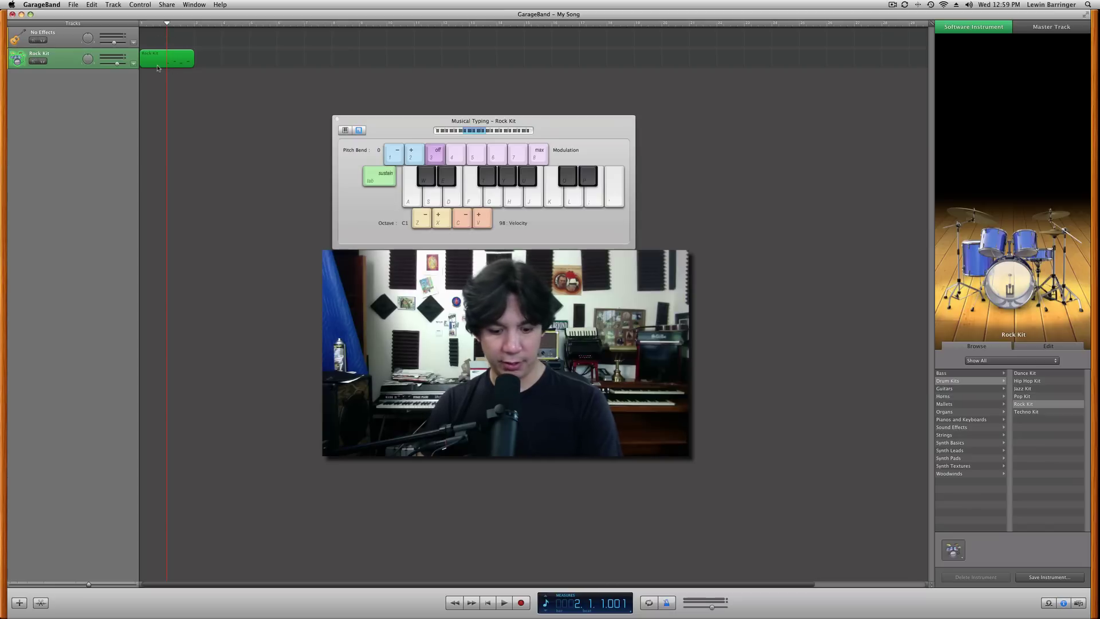
- Split the region at bar 2, delete the first half, move the rest to bar 1 and loop it
key("super+t")
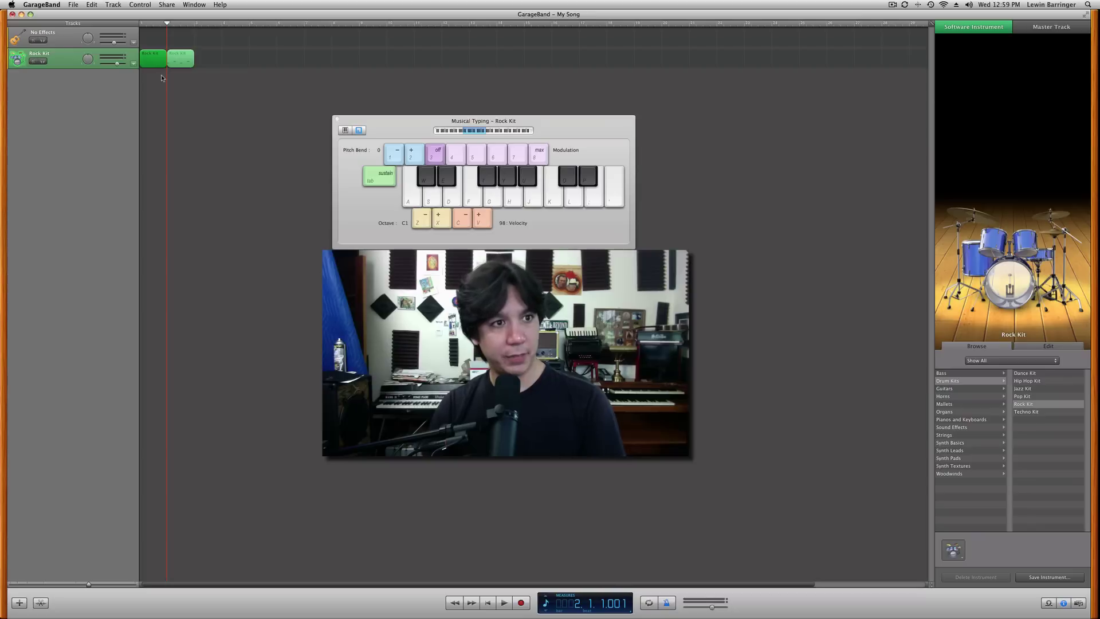
key("Delete")
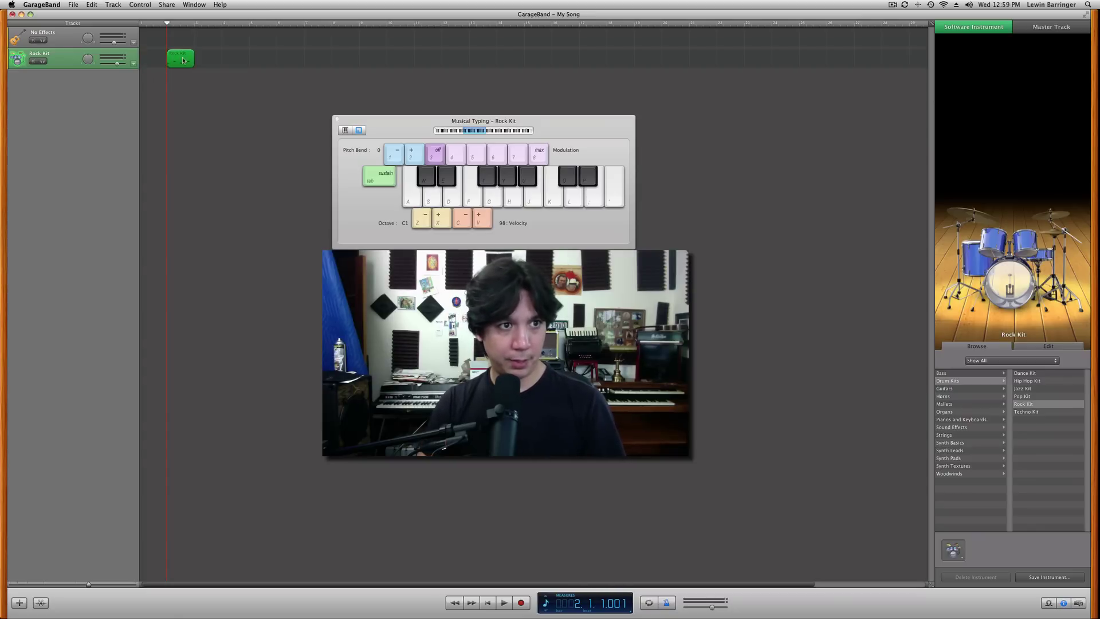
left_click_drag(182, 60, 759, 44)
key("Return")
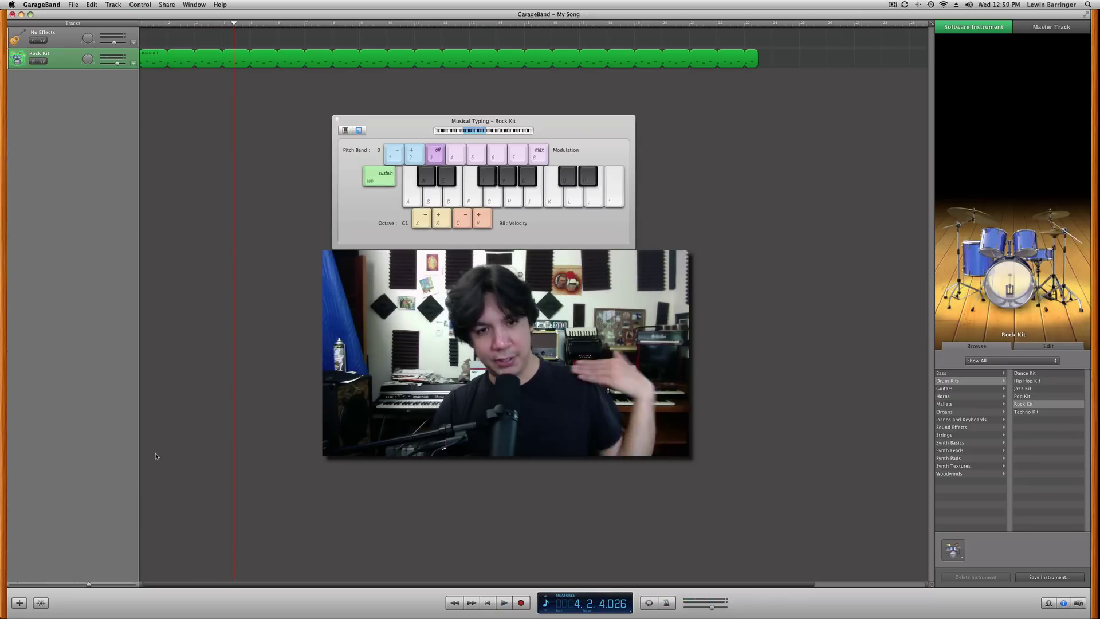
key("ctrl+Up")
key("ctrl+Up")
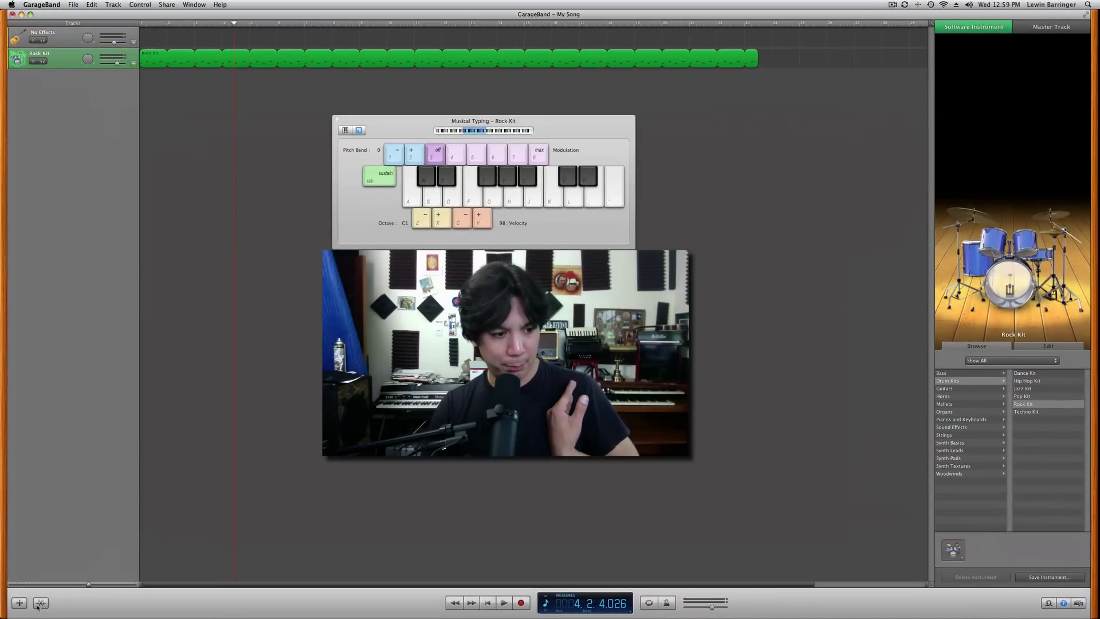
- Set the drum region's Quantize Note Timing to 1/4 Note in the editor and play the song
left_click(40, 602)
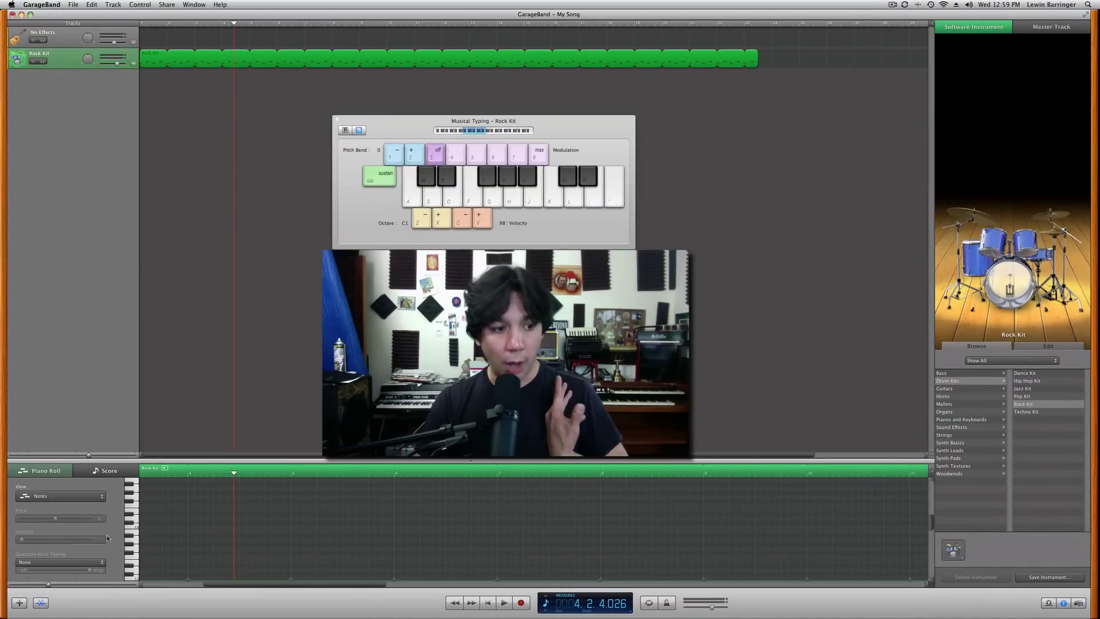
left_click(59, 564)
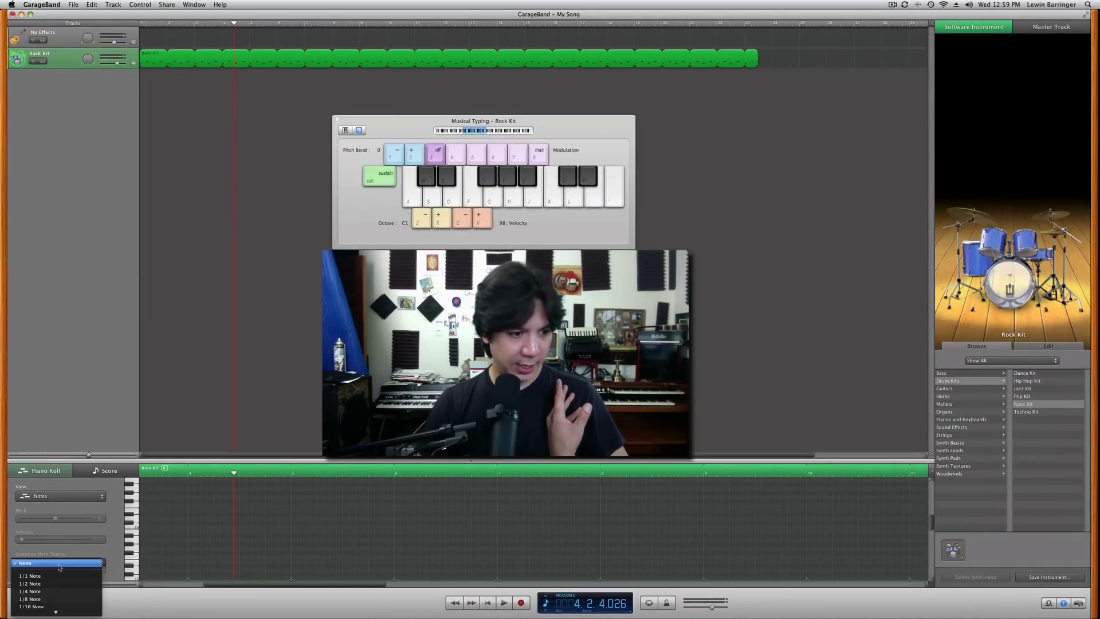
left_click(74, 591)
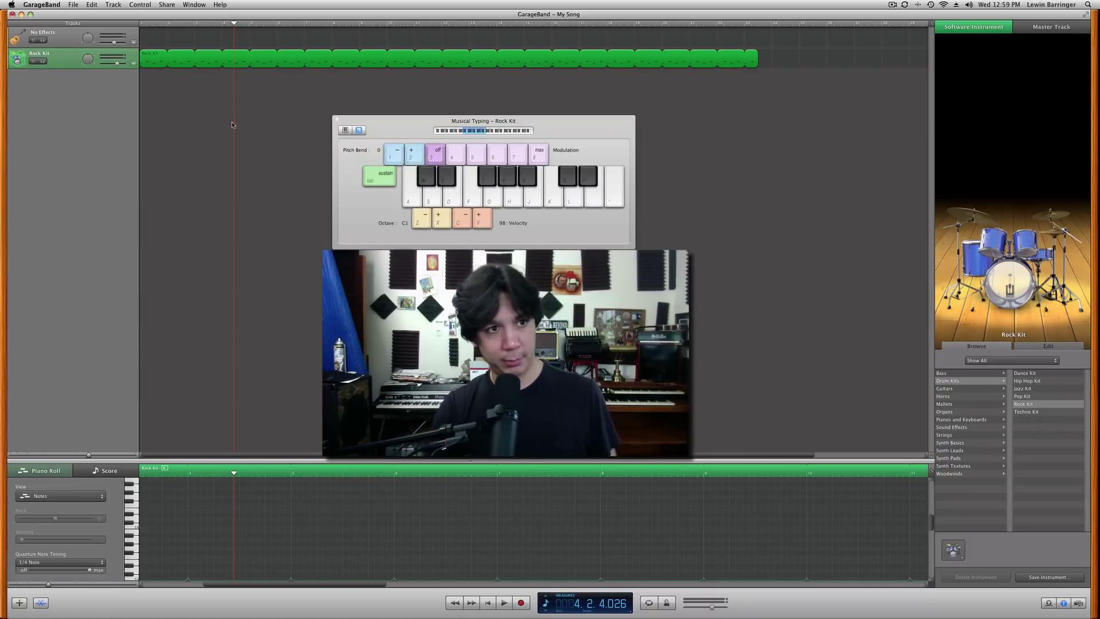
key("space")
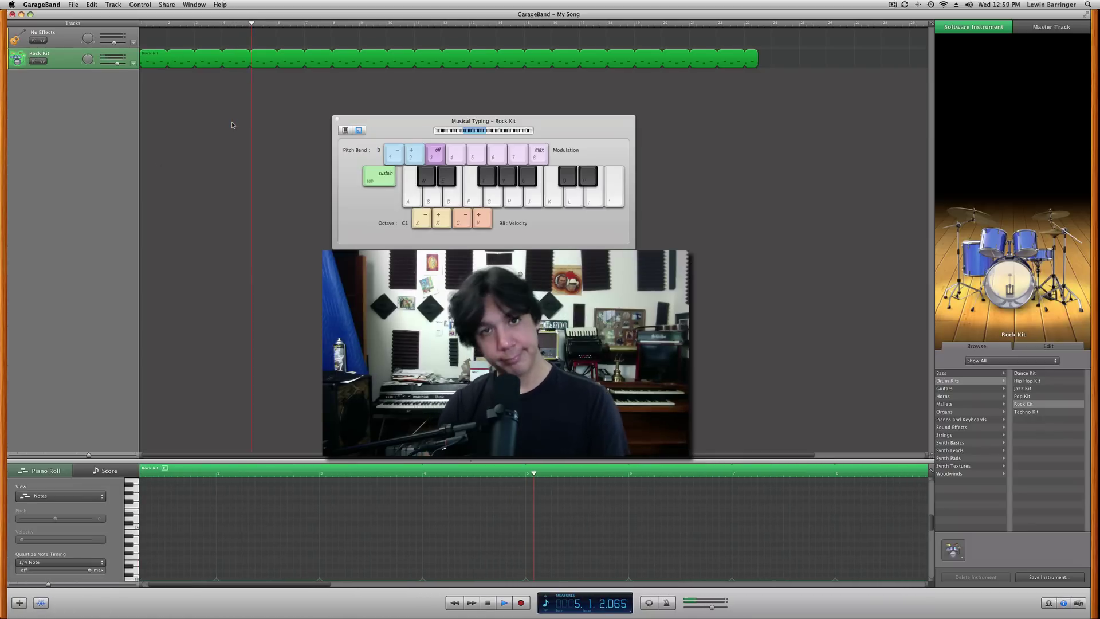